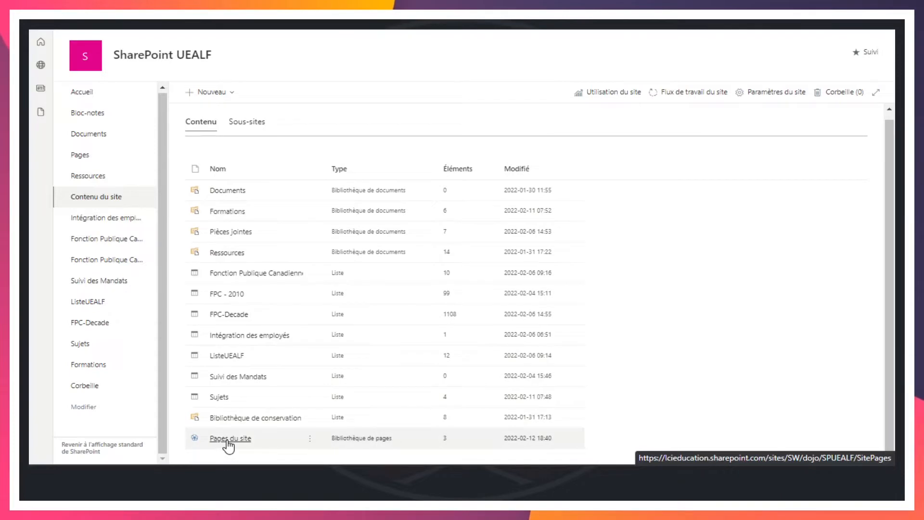
Create a wiki page named MaPageWiki in the Pages du site library.
left_click(227, 440)
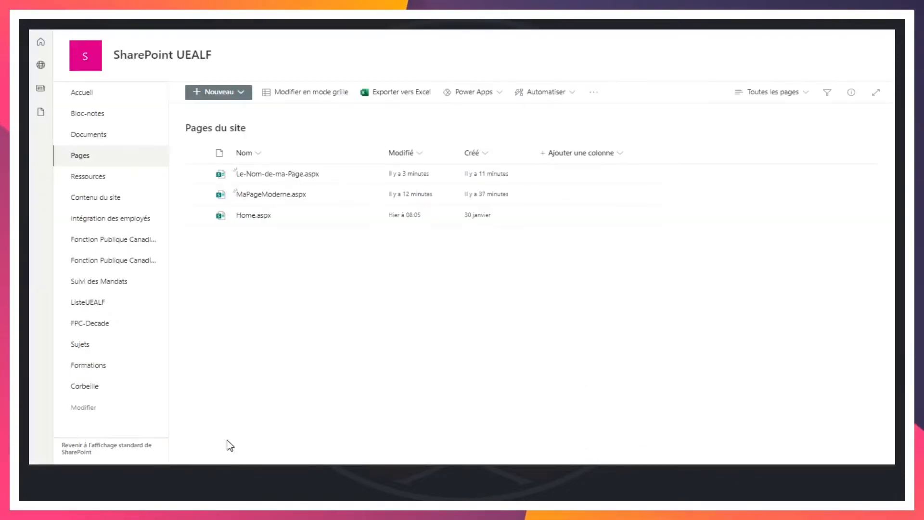
left_click(243, 94)
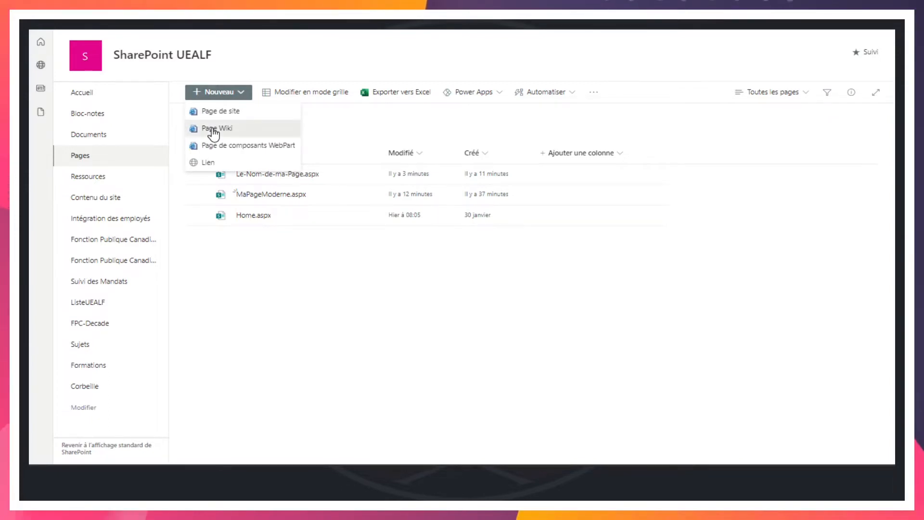
left_click(214, 129)
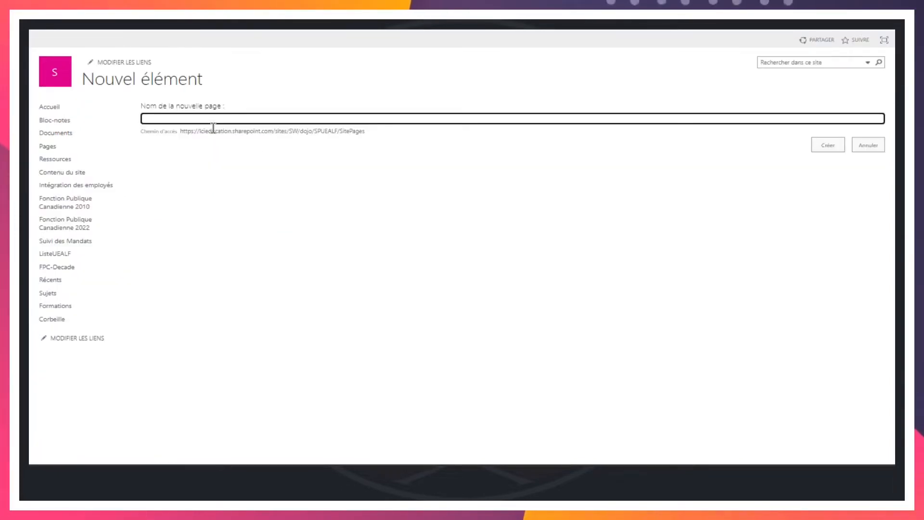
type("MaPageWiki")
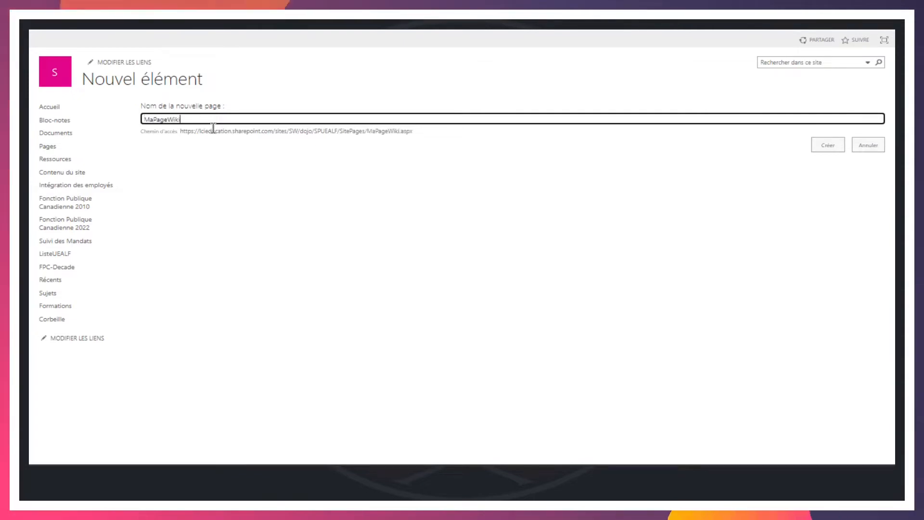
left_click(829, 146)
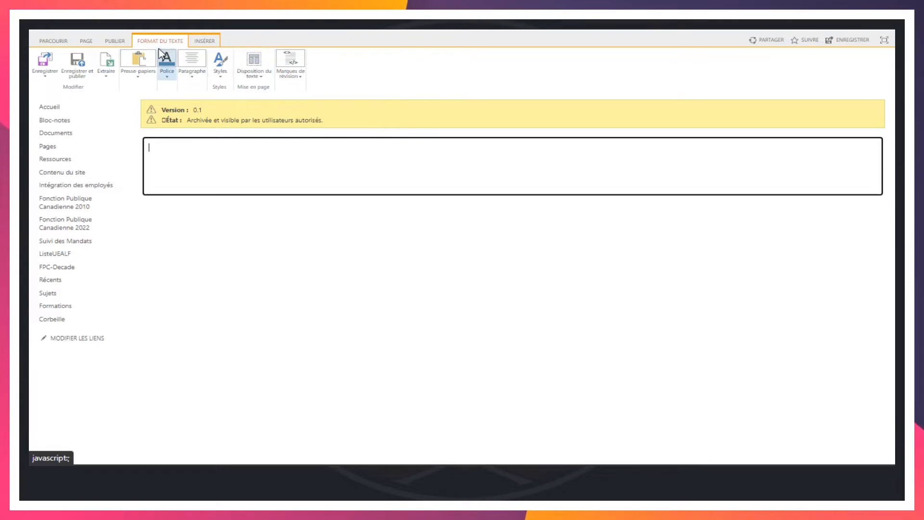
Apply the "Trois colonnes avec en-tête et pied de page" text layout to the page and try out its zones.
left_click(260, 77)
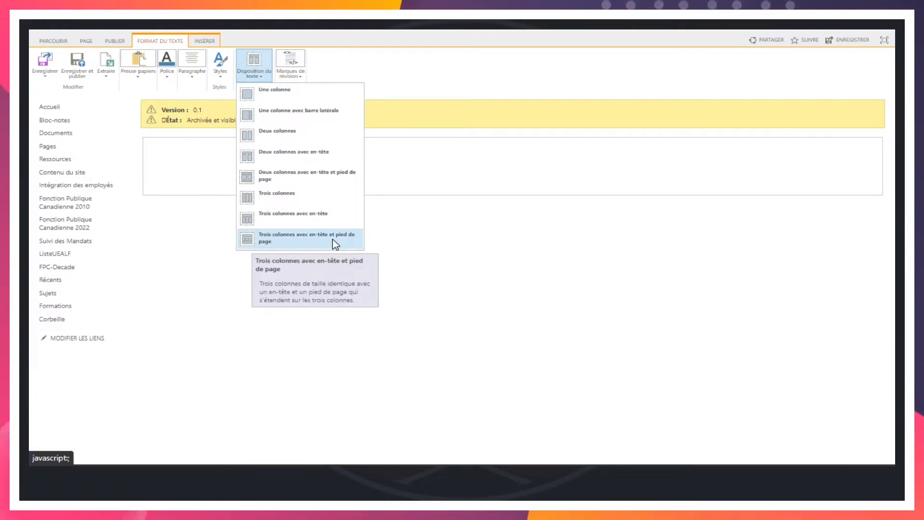
left_click(308, 241)
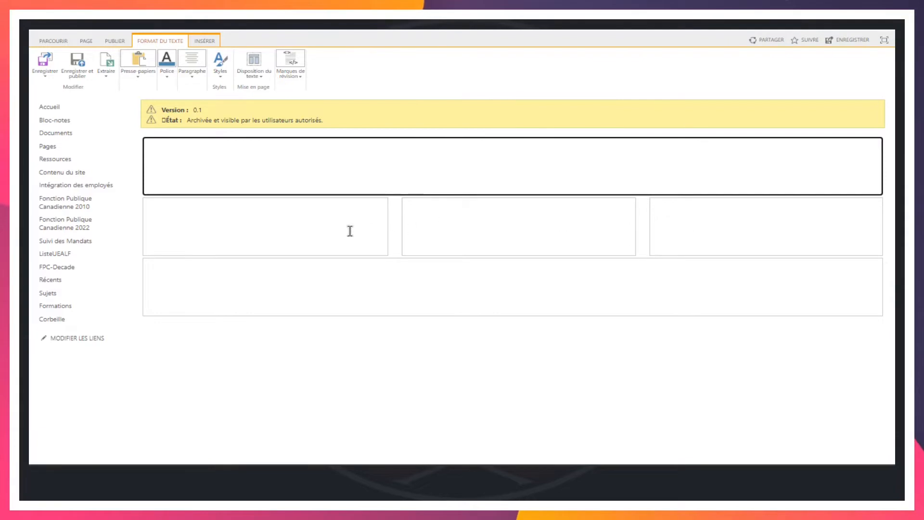
left_click(306, 225)
left_click(524, 221)
left_click(770, 215)
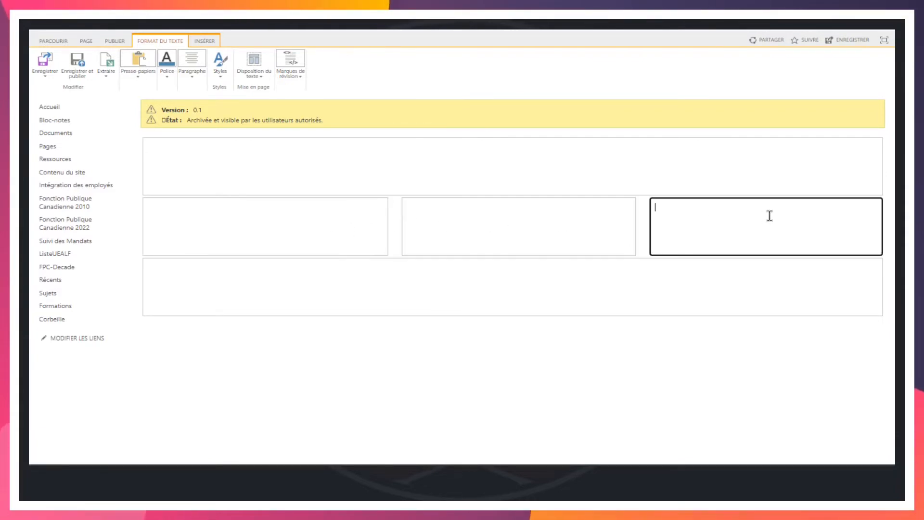
left_click(214, 283)
left_click(233, 154)
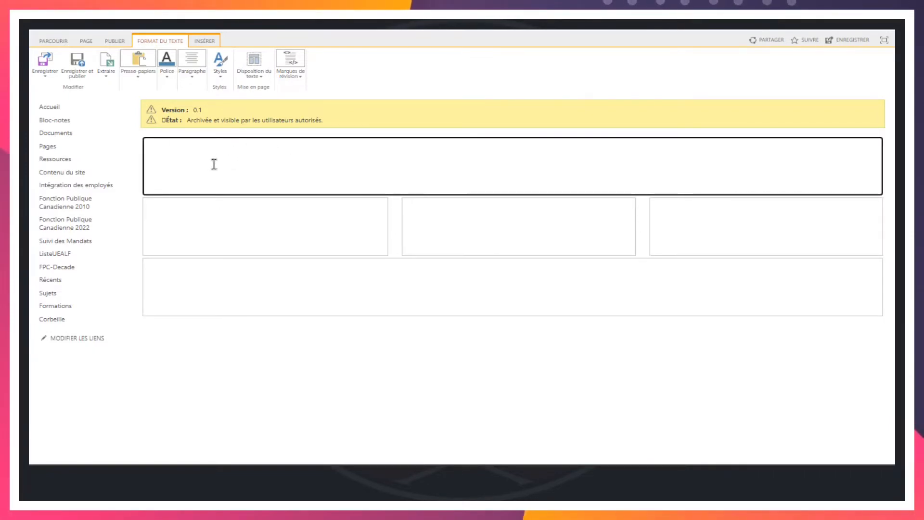
type("KSKDODKL")
key("BackSpace")
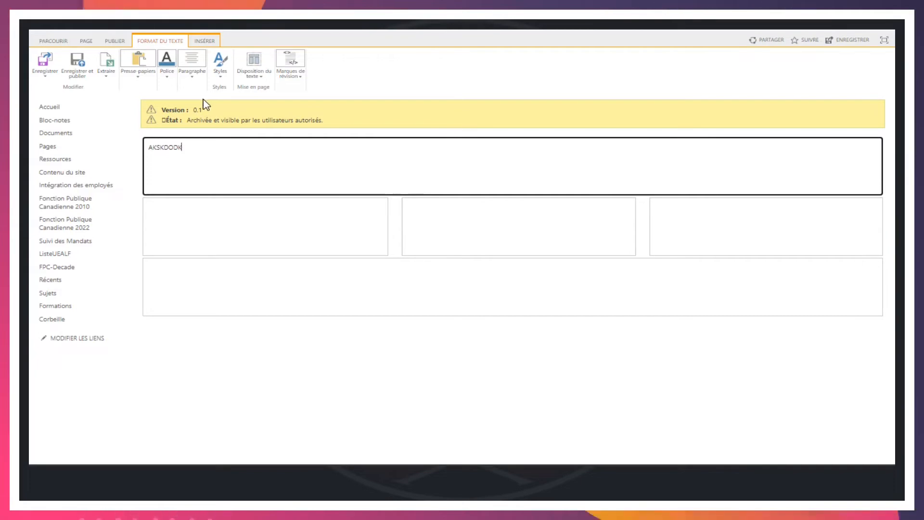
left_click(166, 77)
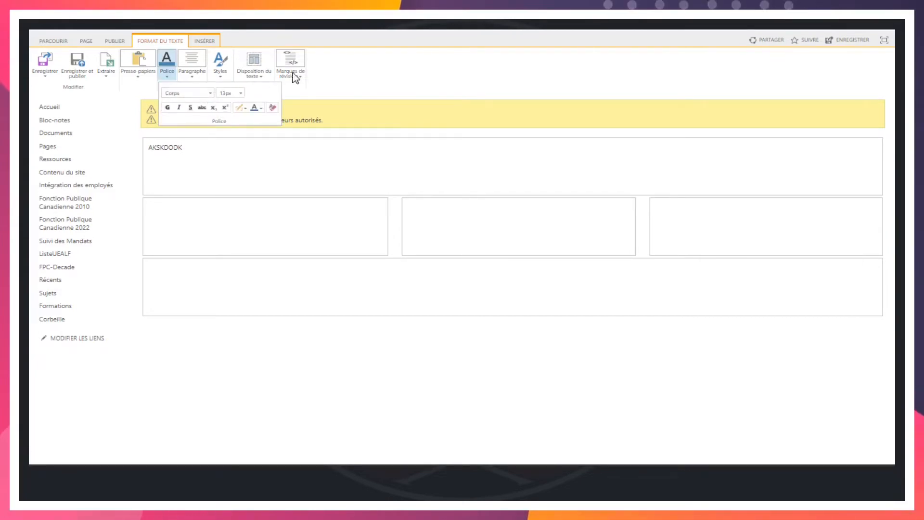
left_click_drag(214, 151, 144, 154)
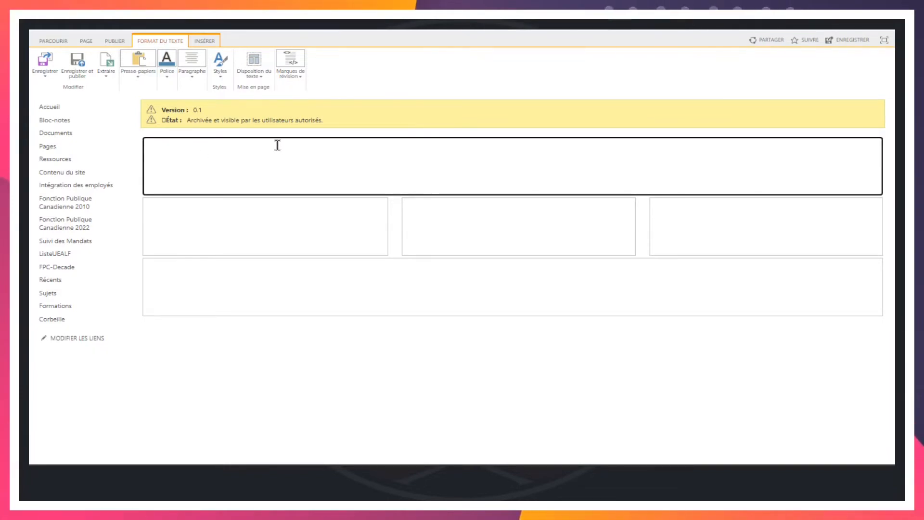
Look through the web part categories and insert the Intégration des employés web part from Applications into the header zone.
left_click(205, 41)
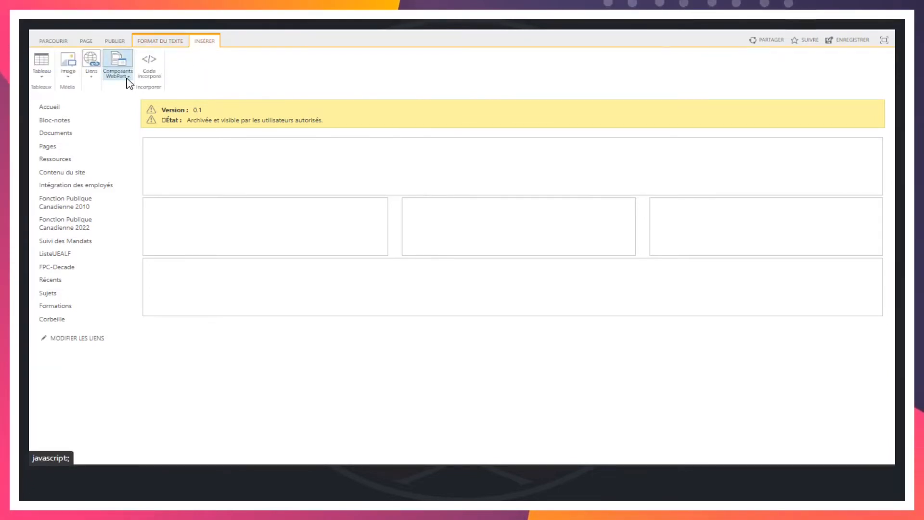
left_click(172, 144)
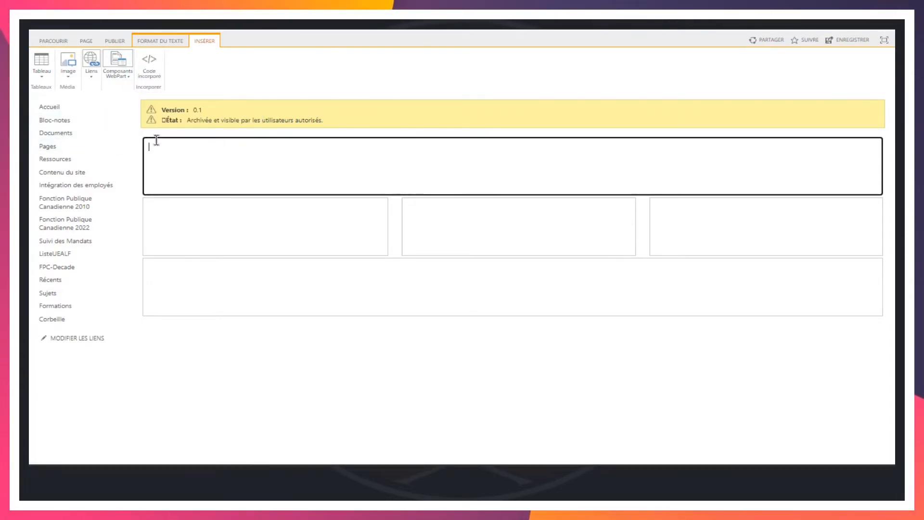
left_click(125, 79)
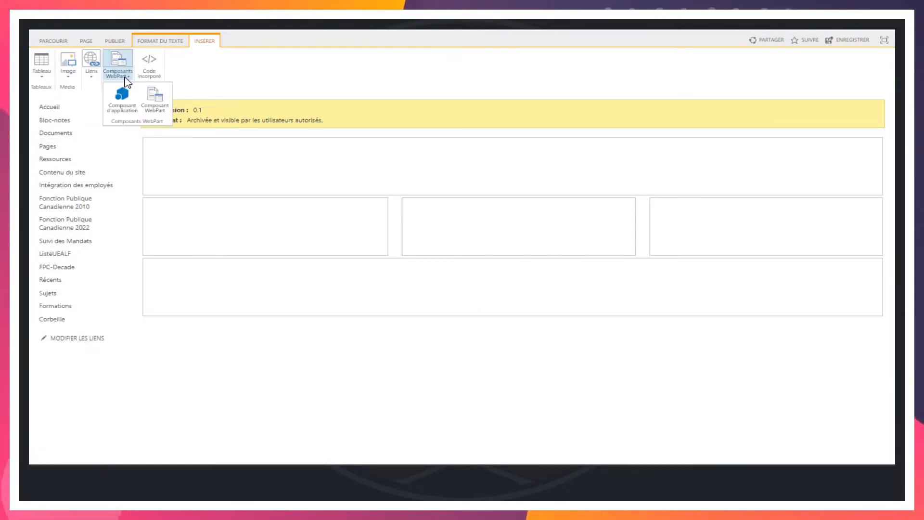
left_click(164, 109)
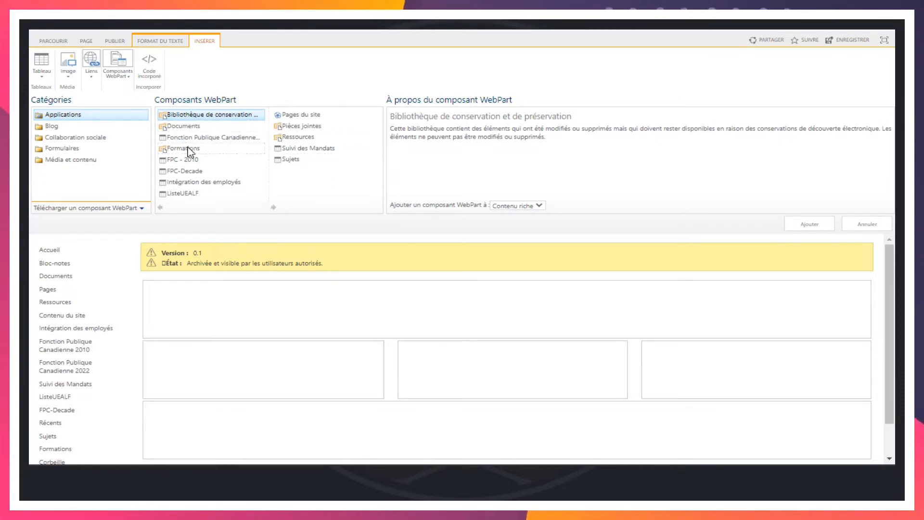
left_click(50, 127)
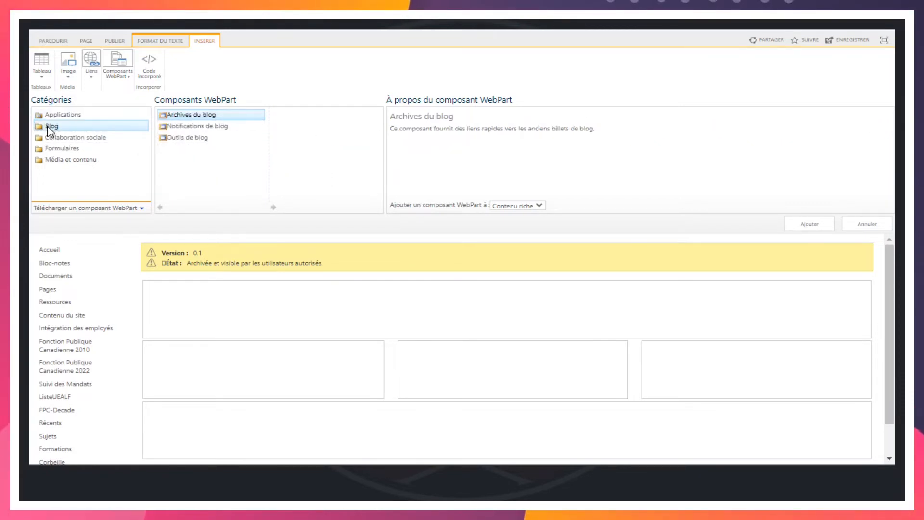
left_click(51, 140)
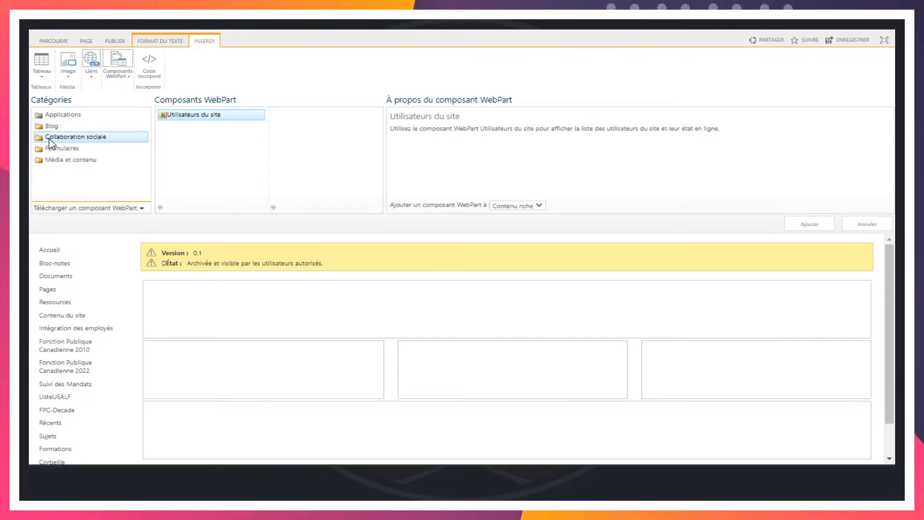
left_click(63, 153)
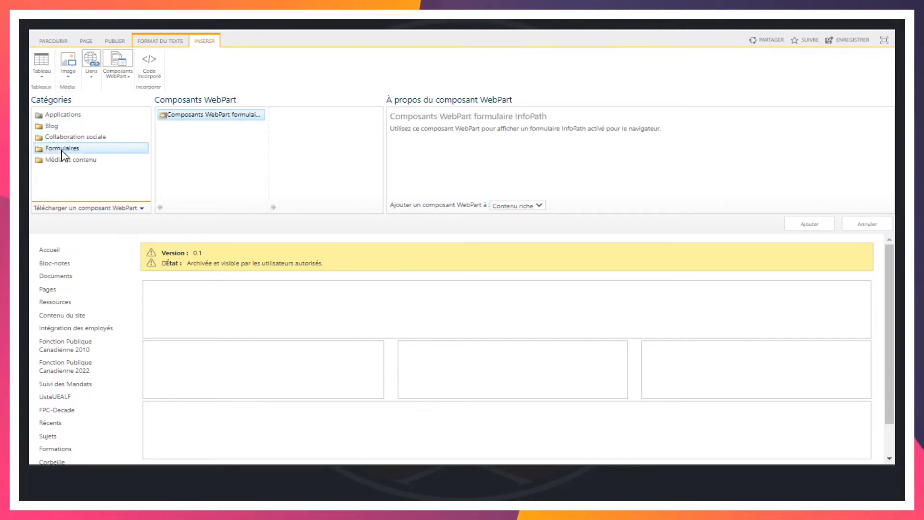
left_click(61, 164)
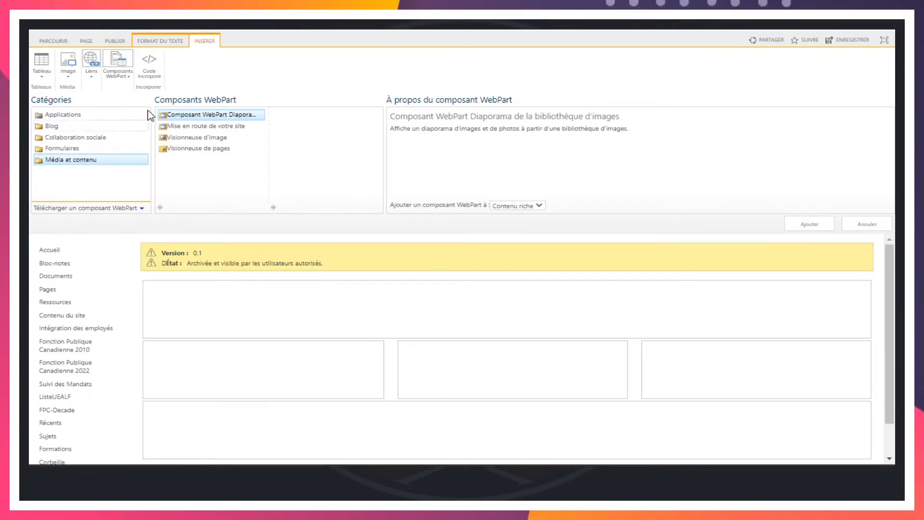
left_click(65, 116)
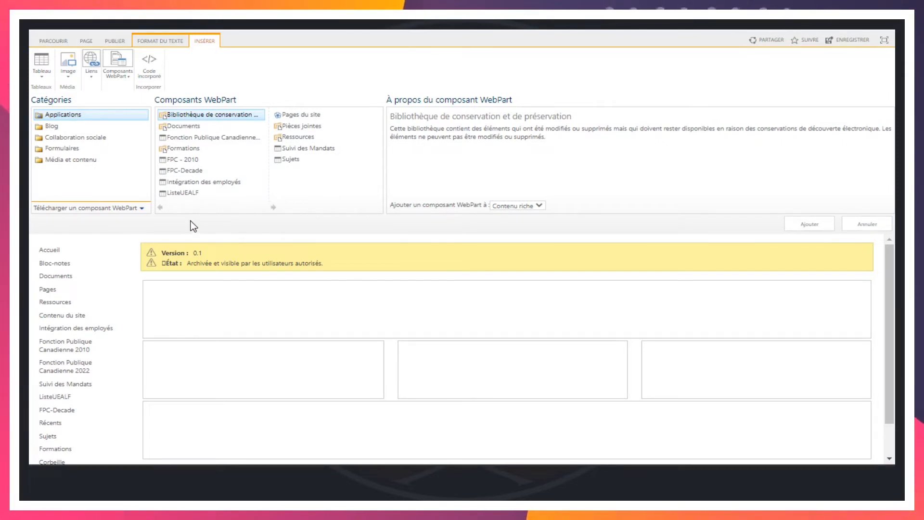
left_click(206, 182)
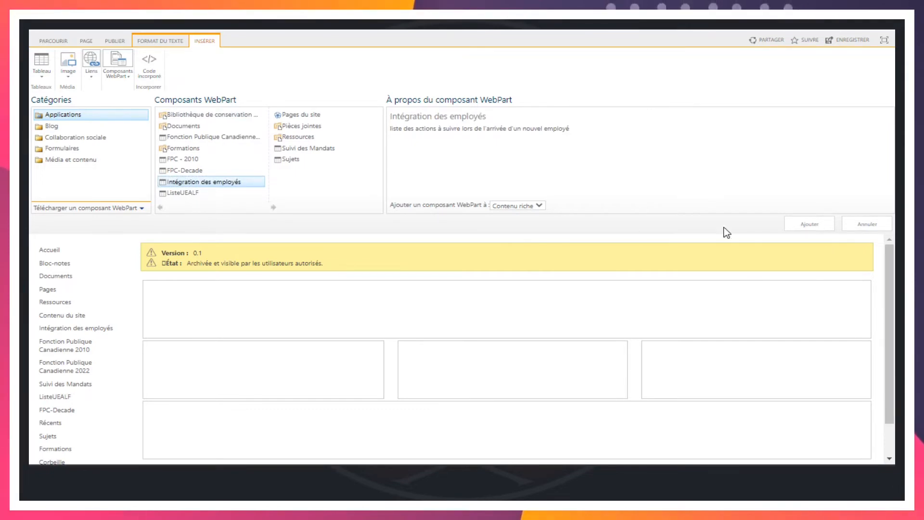
left_click(809, 225)
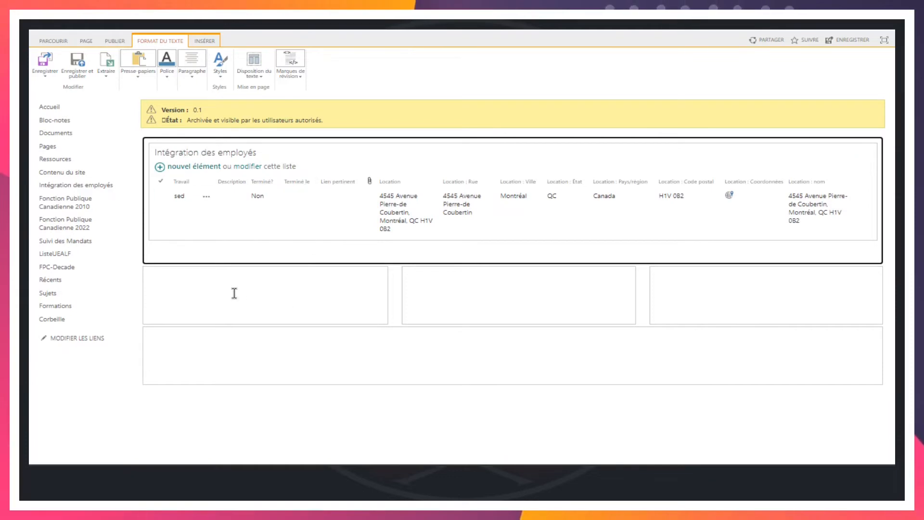
Insert the Sujets list web part into the first of the three columns below the header.
left_click(178, 280)
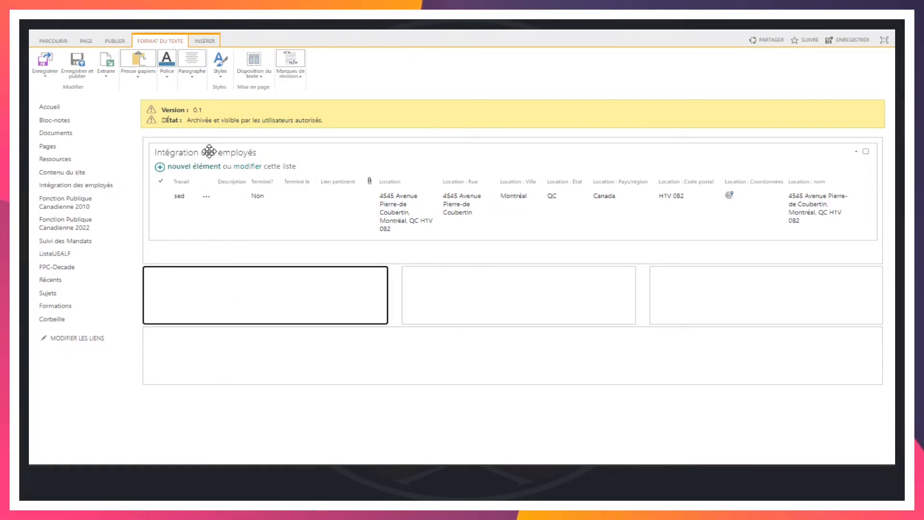
left_click(204, 41)
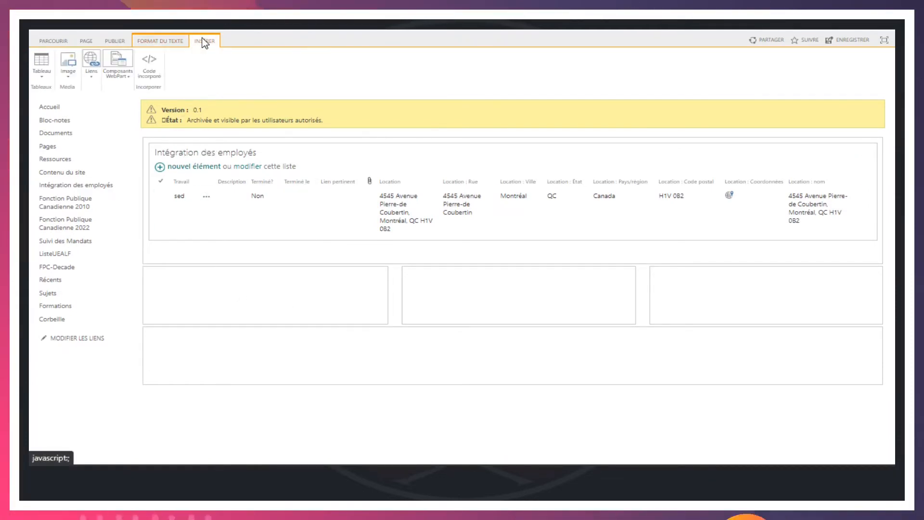
left_click(124, 75)
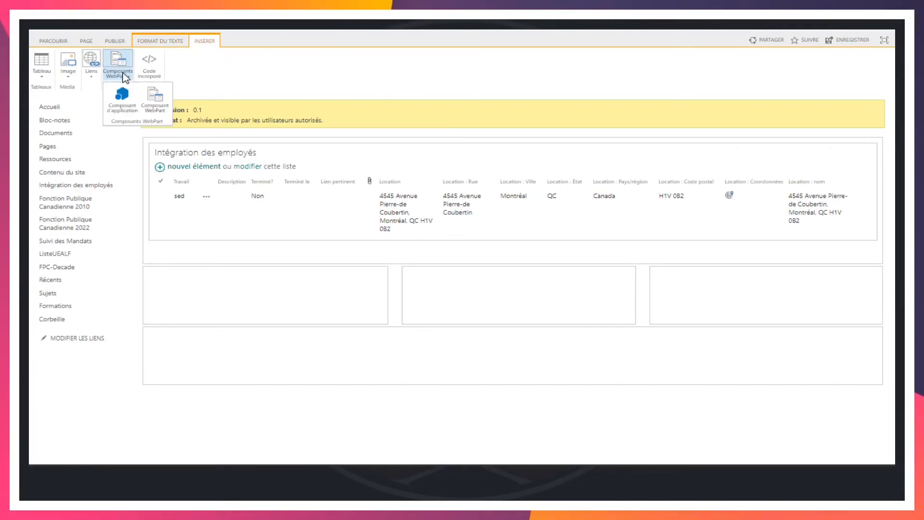
left_click(155, 108)
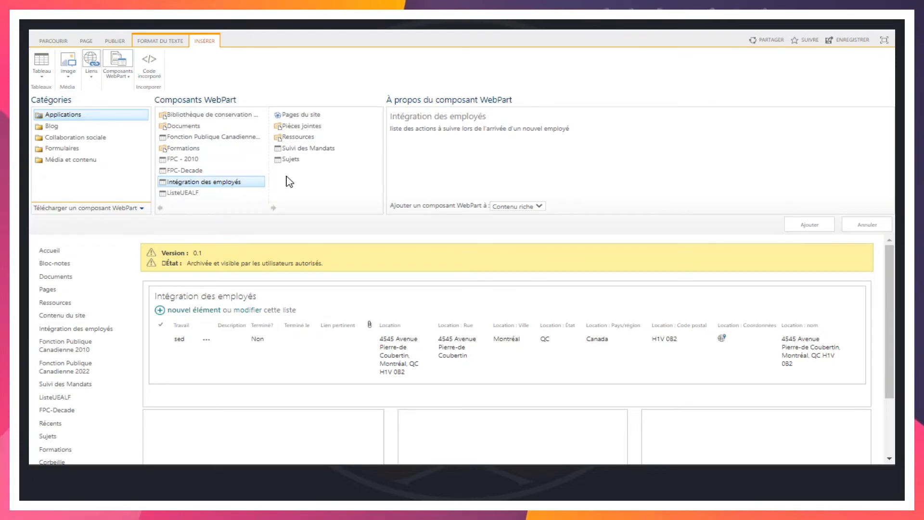
left_click(294, 162)
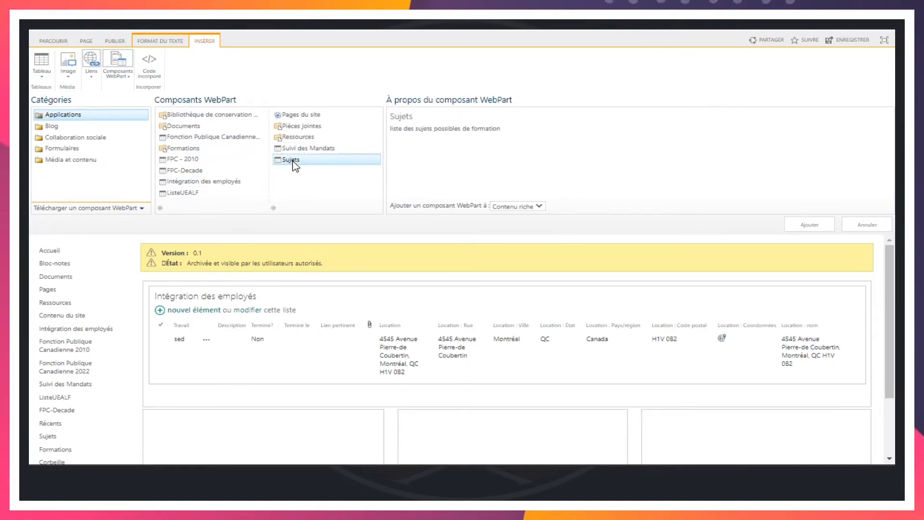
left_click(806, 224)
Insert the Formations library web part into the middle column of the page.
left_click(418, 276)
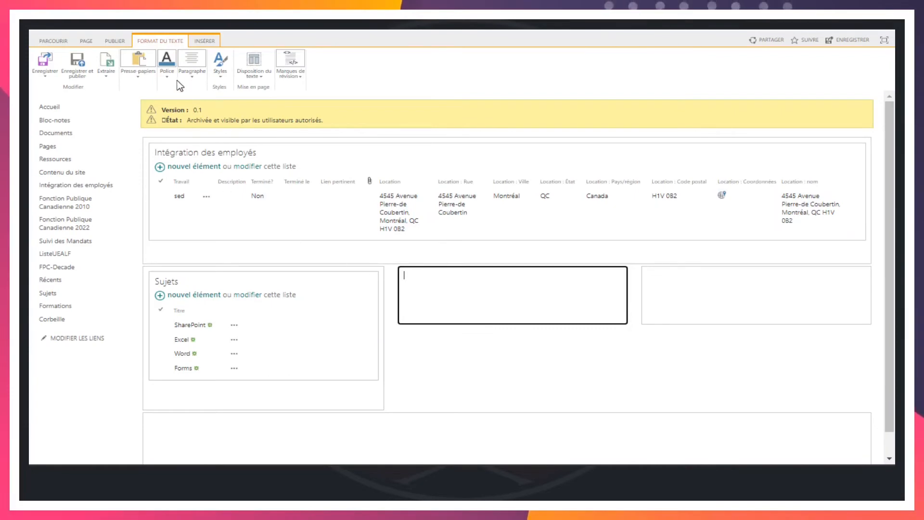
left_click(255, 75)
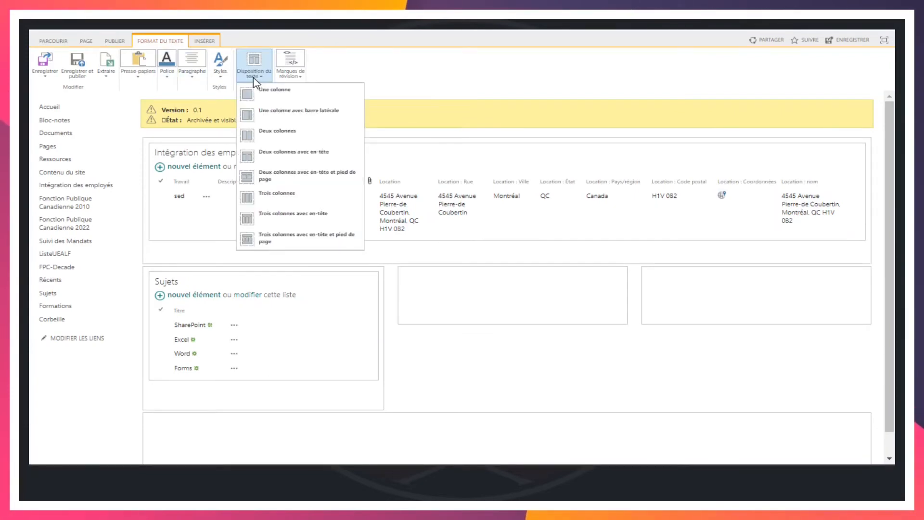
left_click(205, 42)
left_click(205, 42)
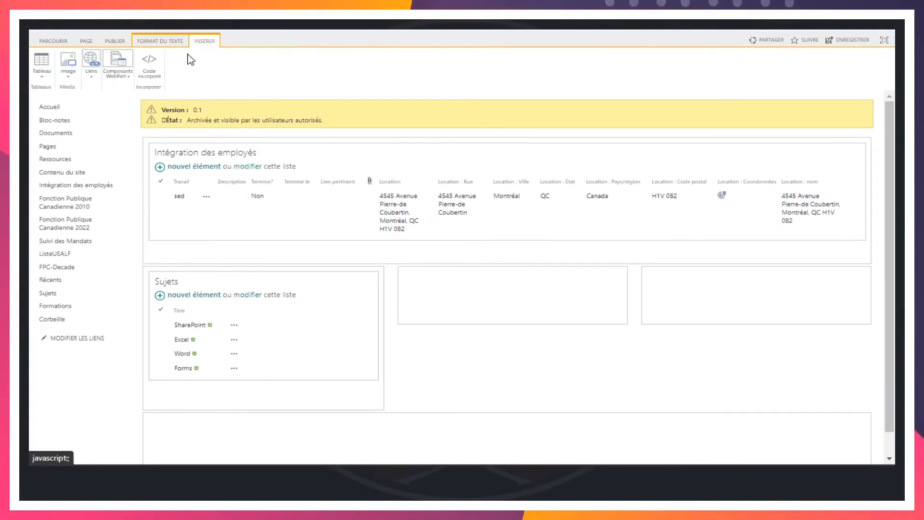
left_click(126, 82)
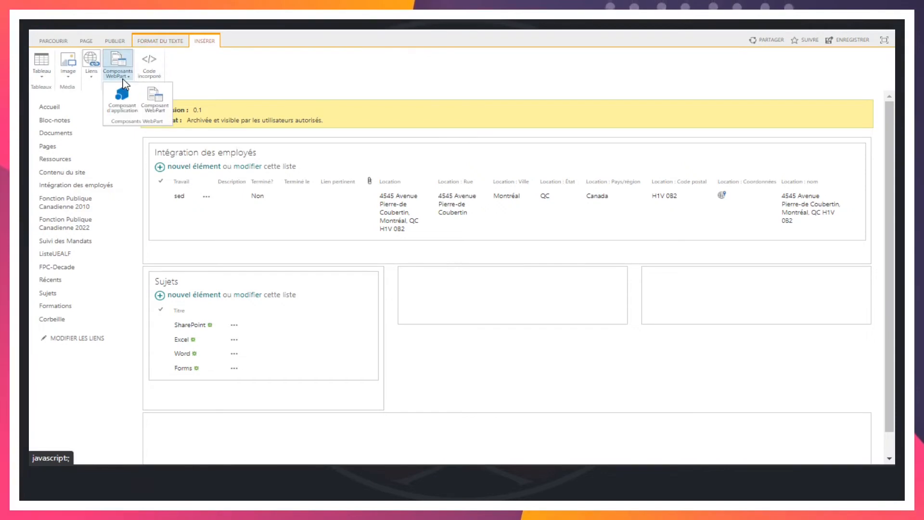
left_click(163, 101)
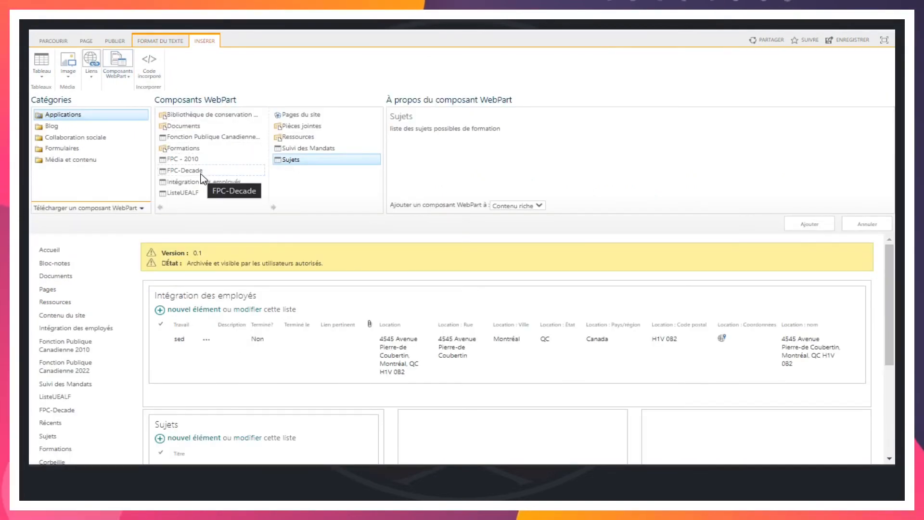
left_click(184, 150)
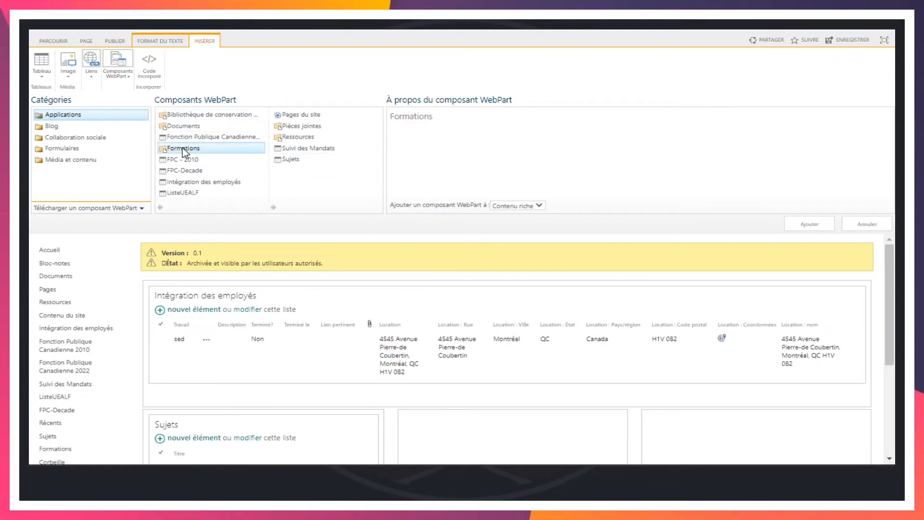
left_click(810, 225)
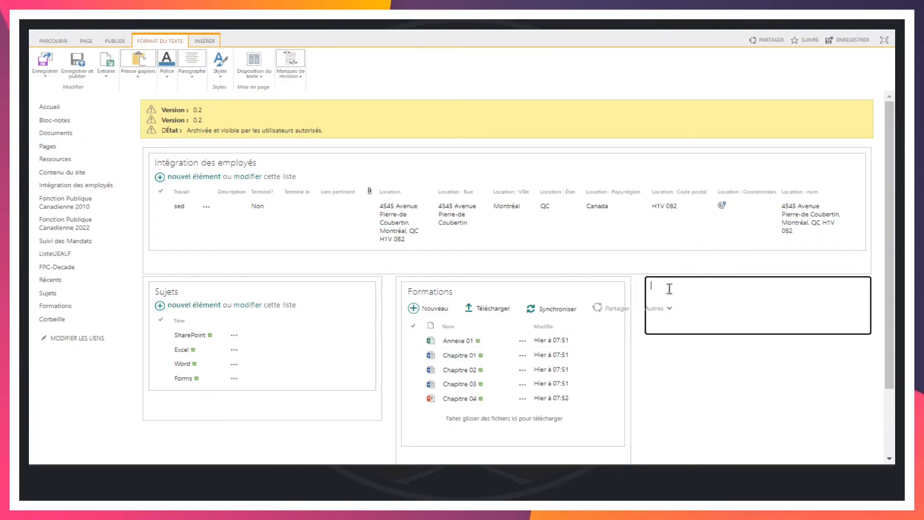
Paste the SharePoint course description starting "L'essentiel de ce que vous devez savoir" into the third column and make its first sentence bold.
type("L'essentiel de ce que vous devez savoir pour mieux aborder Microsoft SharePoint et ses nombreuses fonctionnalités.  SharePoint est l'une des plateformes les plus riches de l'écosystème de Microsoft. Si vous êtes curieux, ou dans un environnement susceptible de le déployer, alors ce cours rapide est parfait pour vous.")
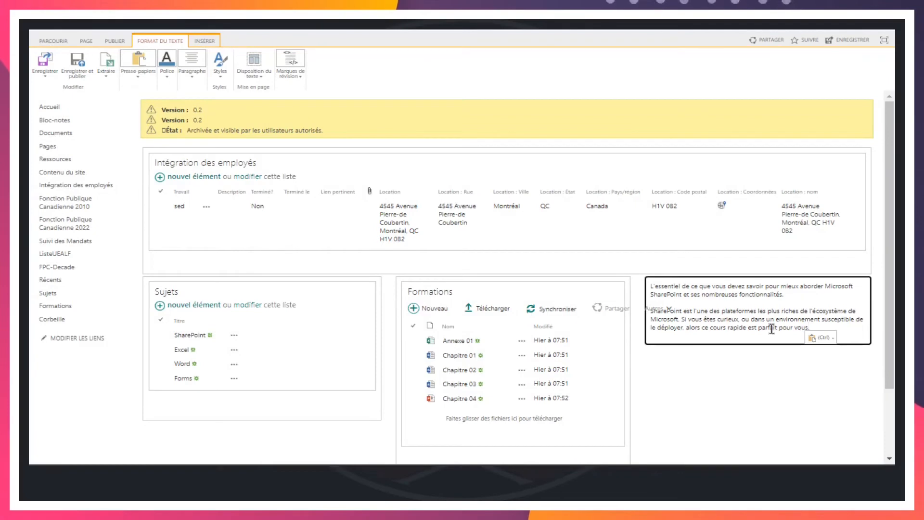
left_click_drag(788, 294, 620, 281)
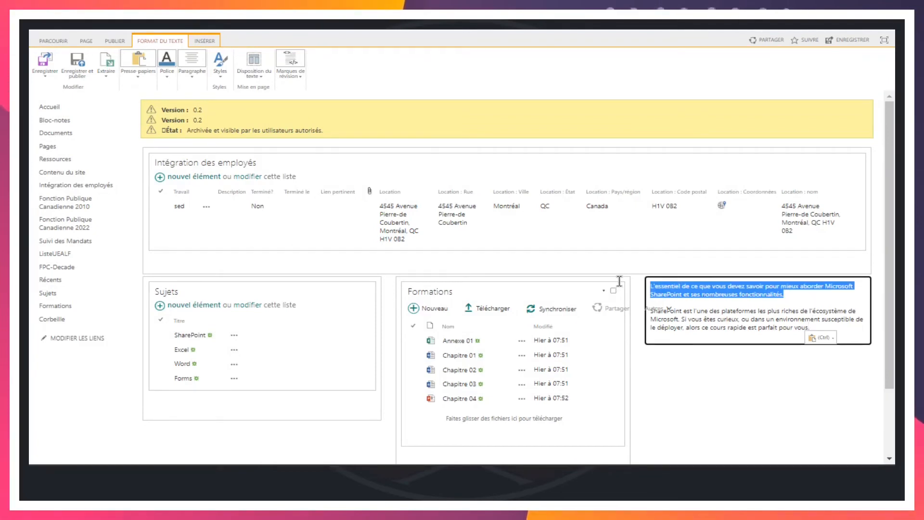
left_click(166, 77)
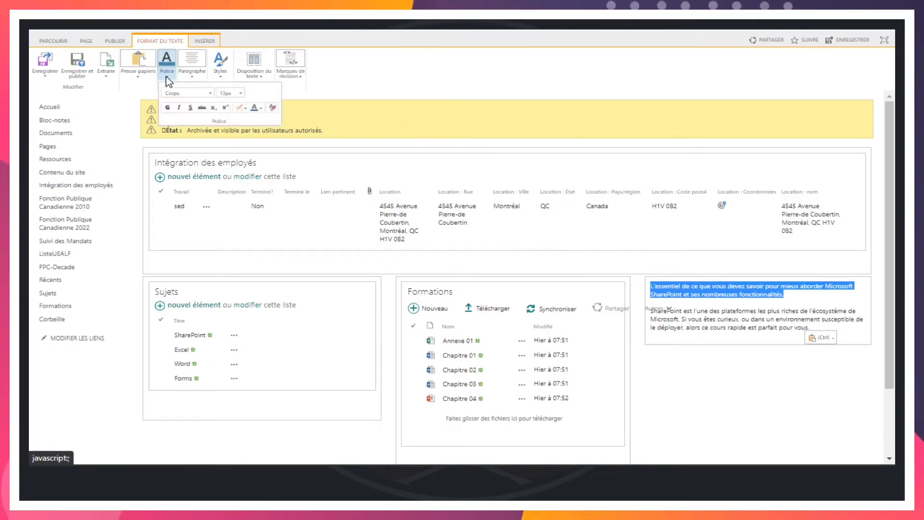
left_click(168, 107)
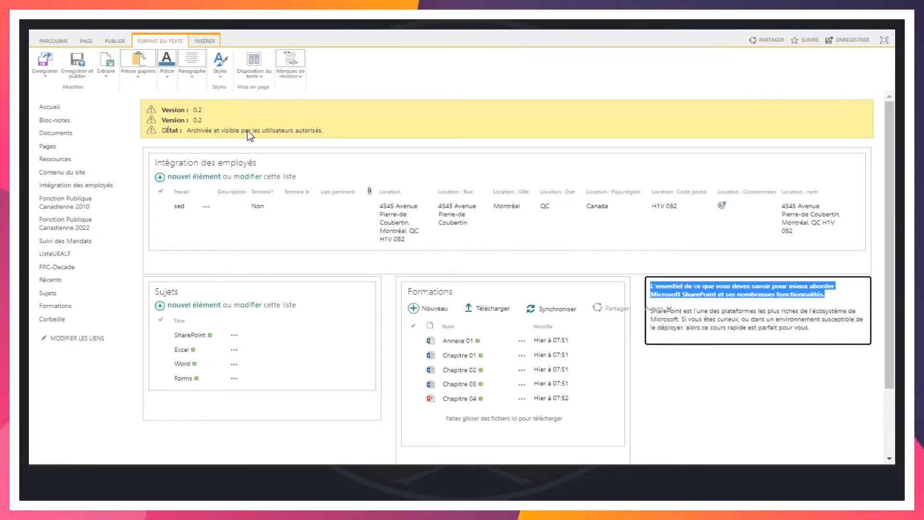
left_click(825, 332)
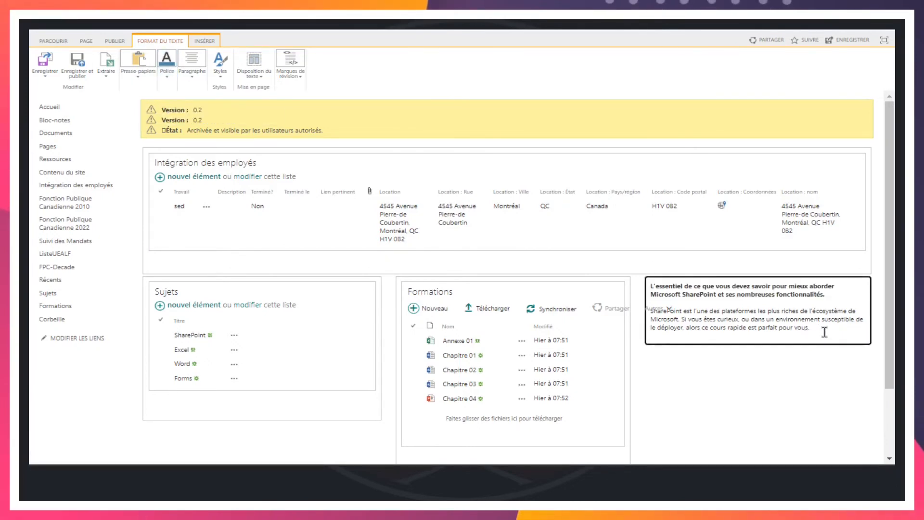
Check the layout down to the footer zone, and save and publish the wiki page.
scroll(824, 332, "down", 2)
scroll(826, 336, "up", 2)
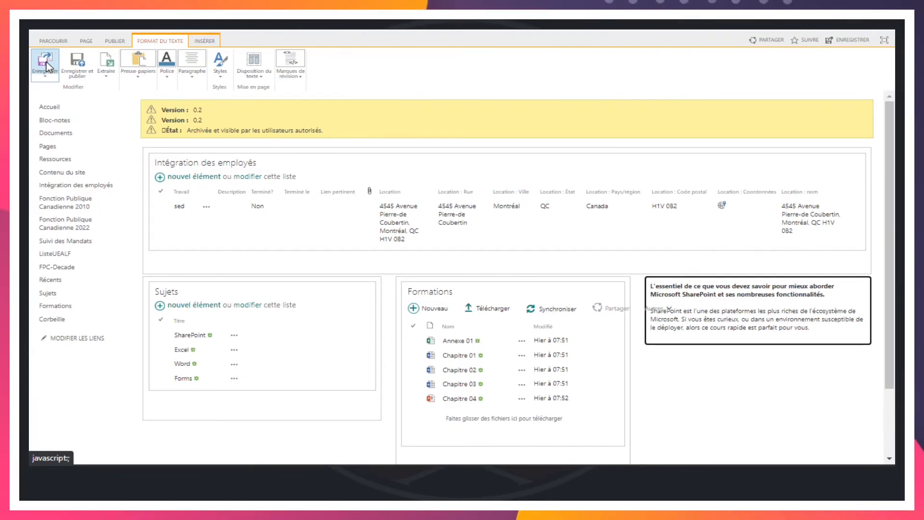
left_click(80, 62)
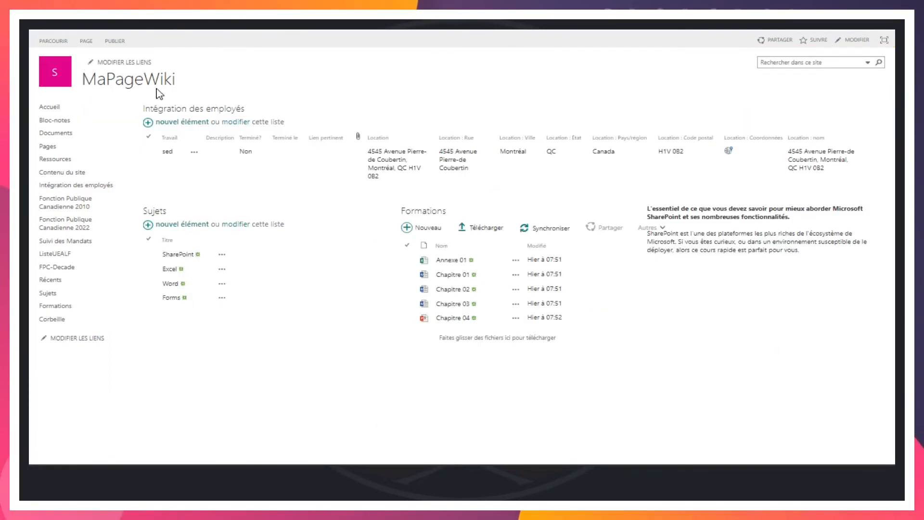